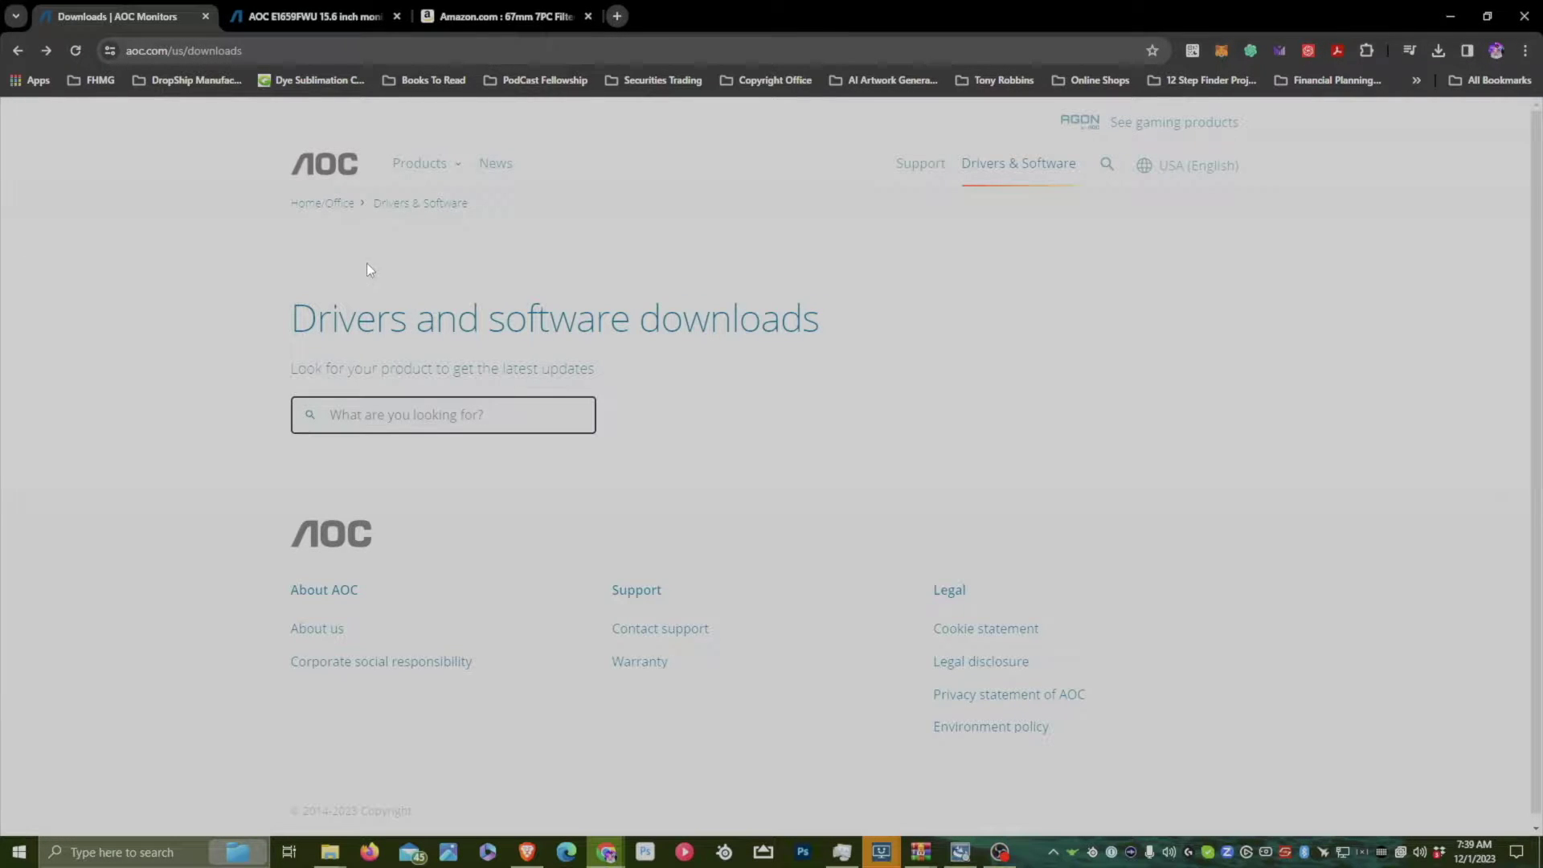
pyautogui.write('e165')
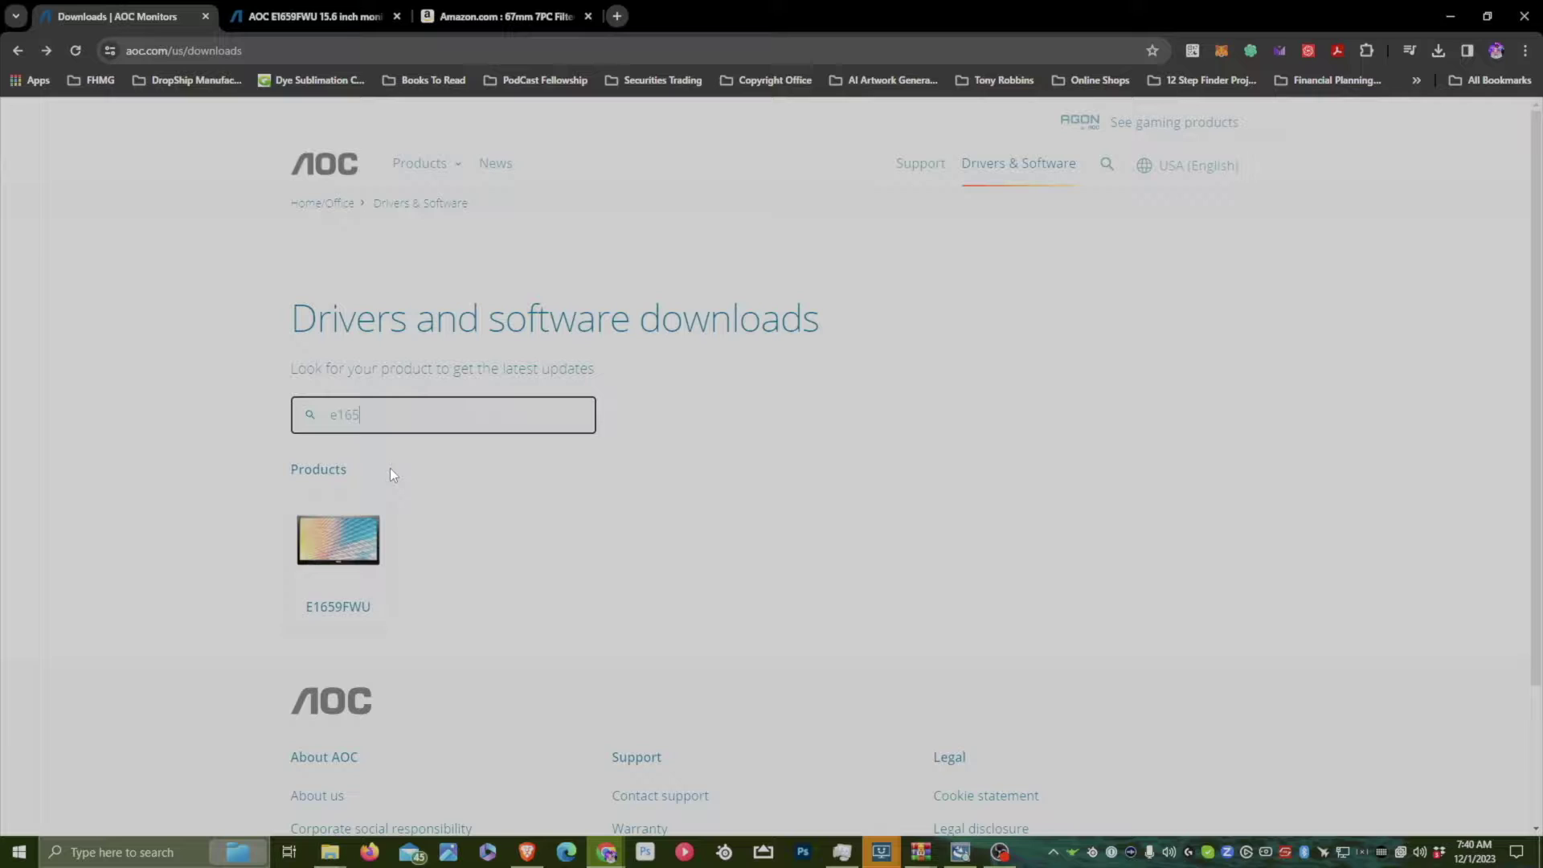
# Show the driver downloads for the E1659FWU monitor on the AOC site.
pyautogui.click(357, 556)
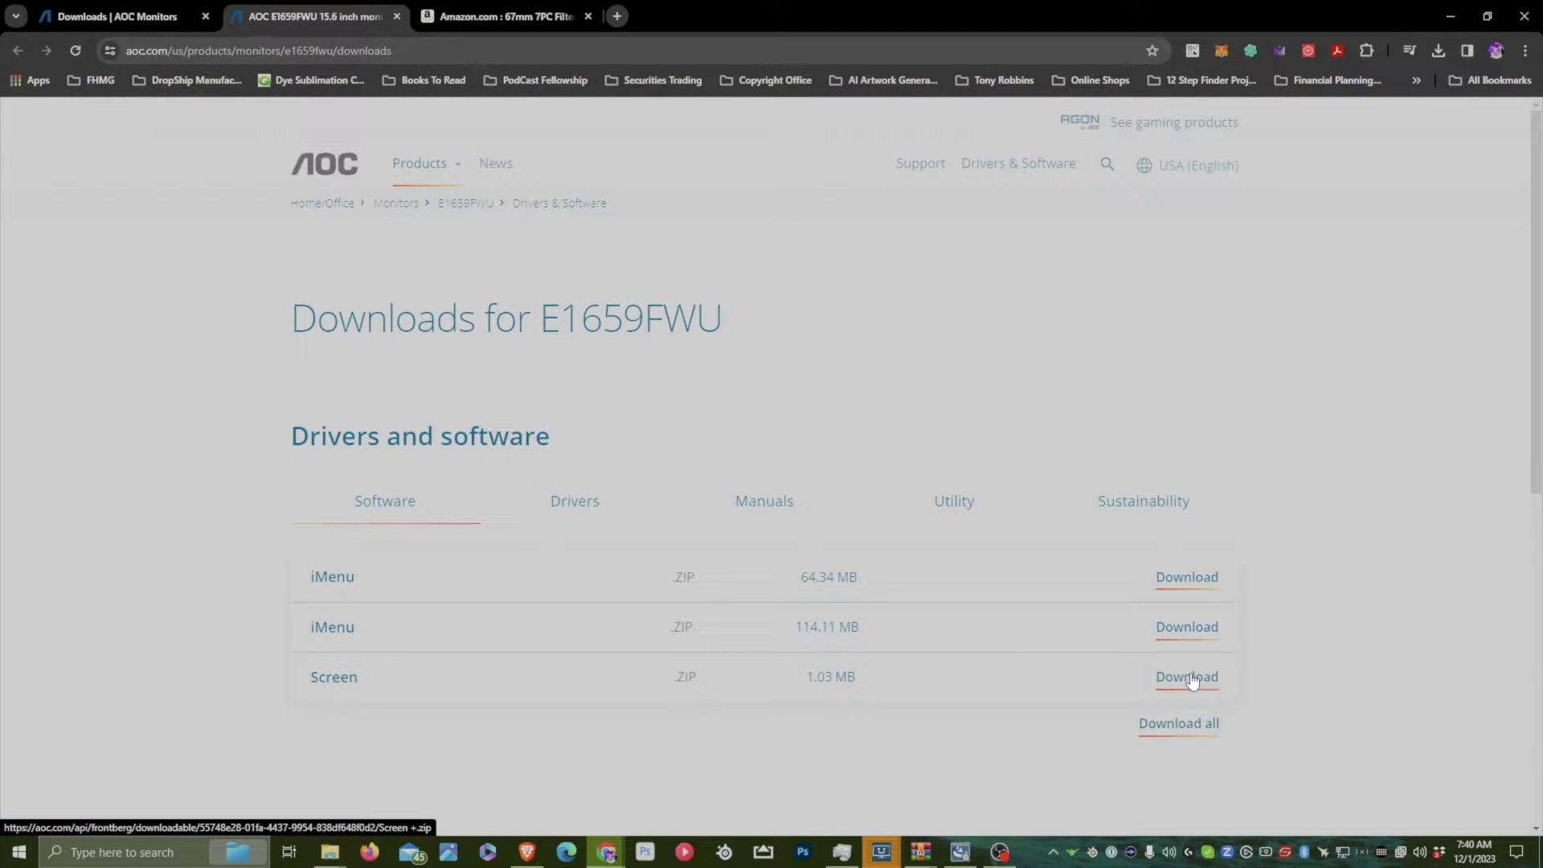
pyautogui.click(587, 508)
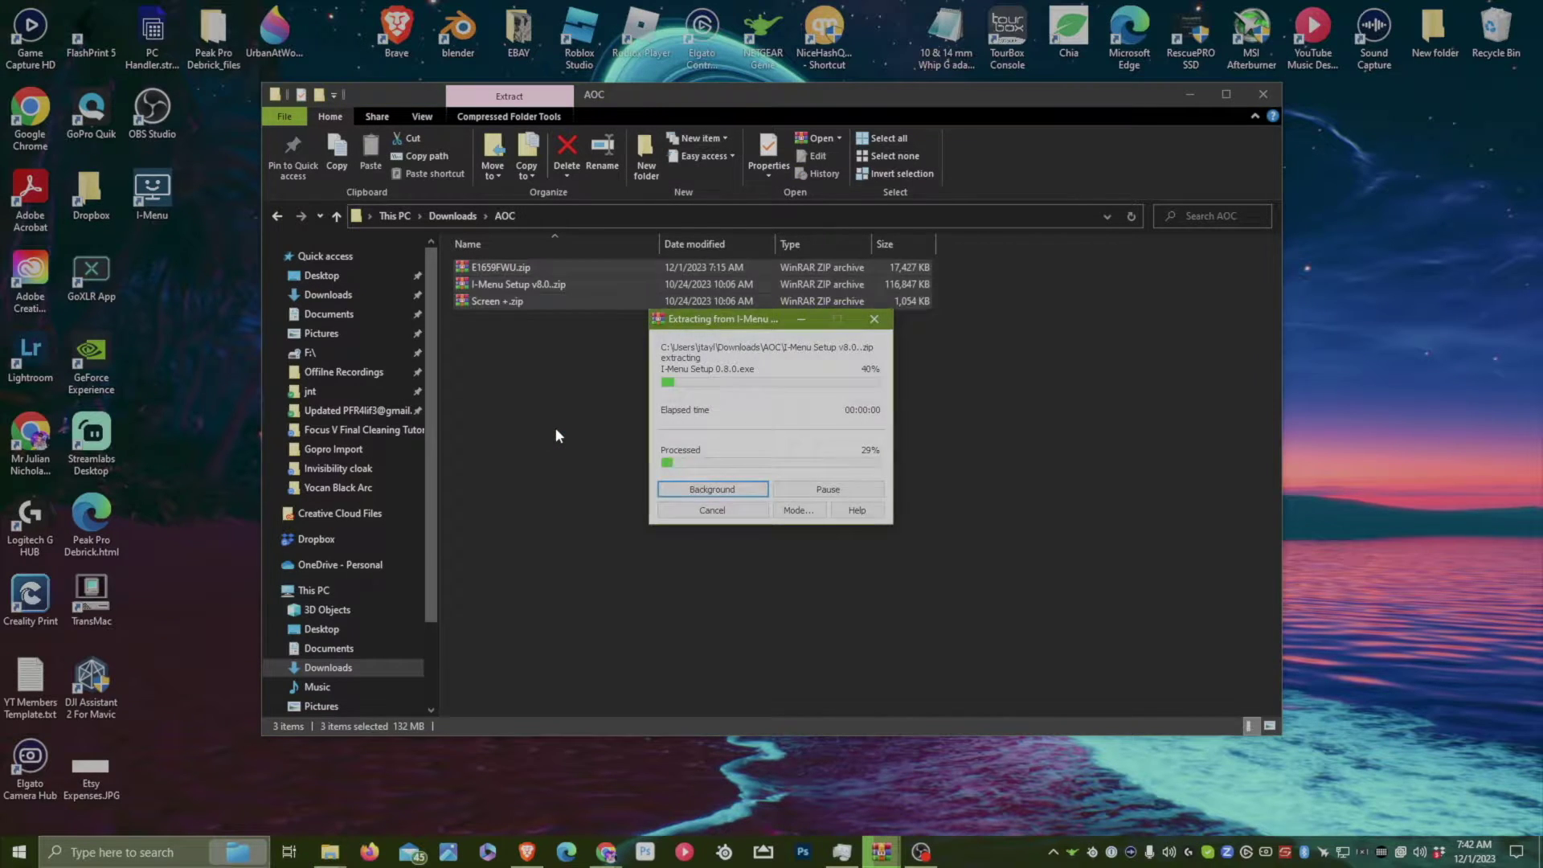
# Extract the AOC archives with WinRAR and reach the Windows Drivers folder with Setup.exe.
pyautogui.doubleClick(488, 267)
pyautogui.press('BackSpace')
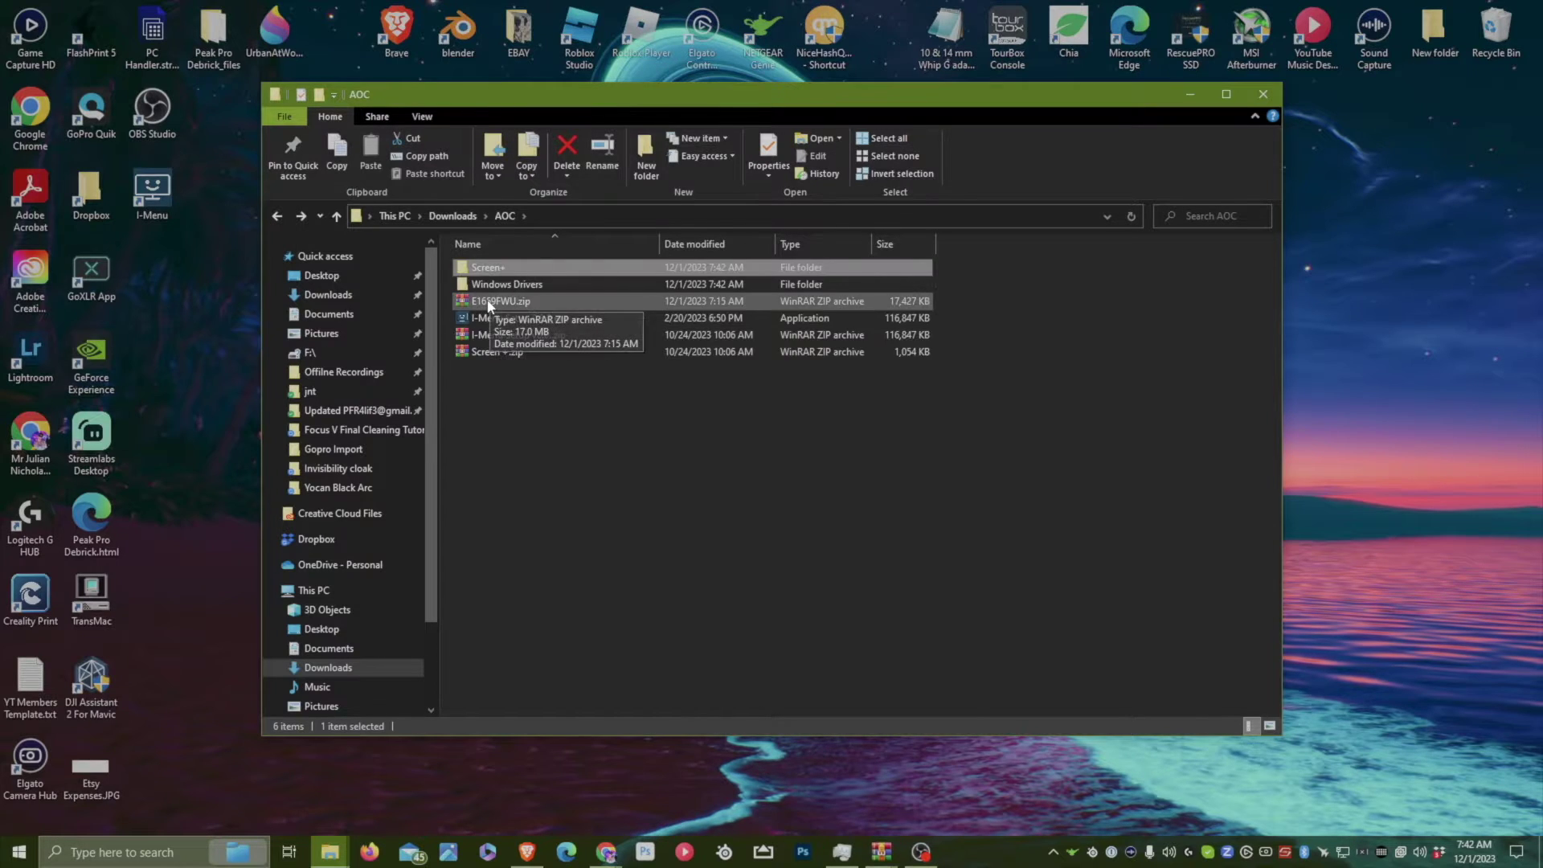
pyautogui.doubleClick(506, 284)
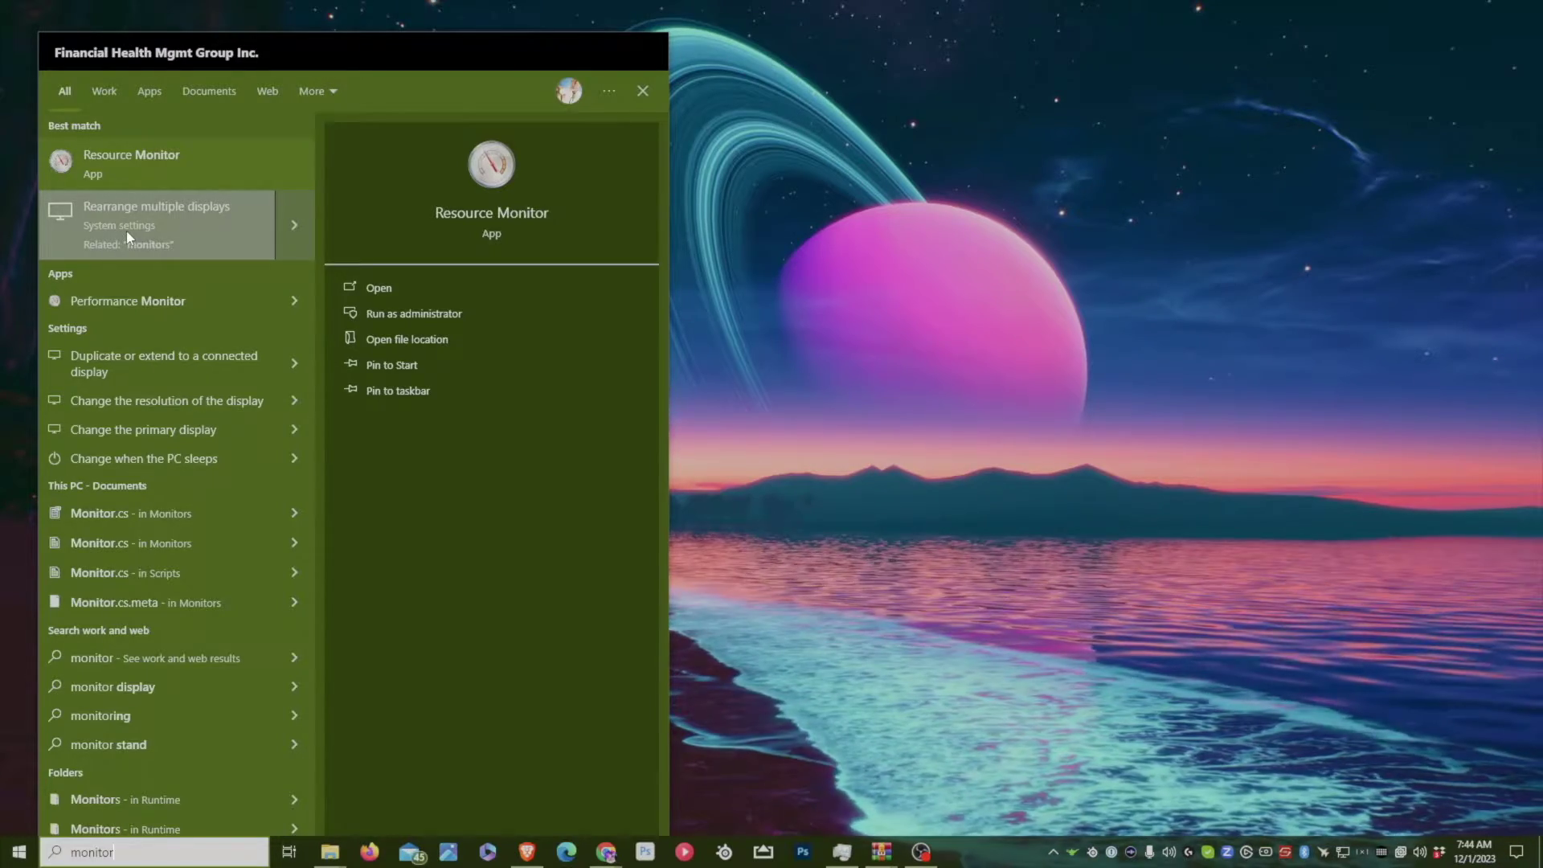
# In Rearrange your displays, drag display 4 directly under display 2.
pyautogui.click(126, 230)
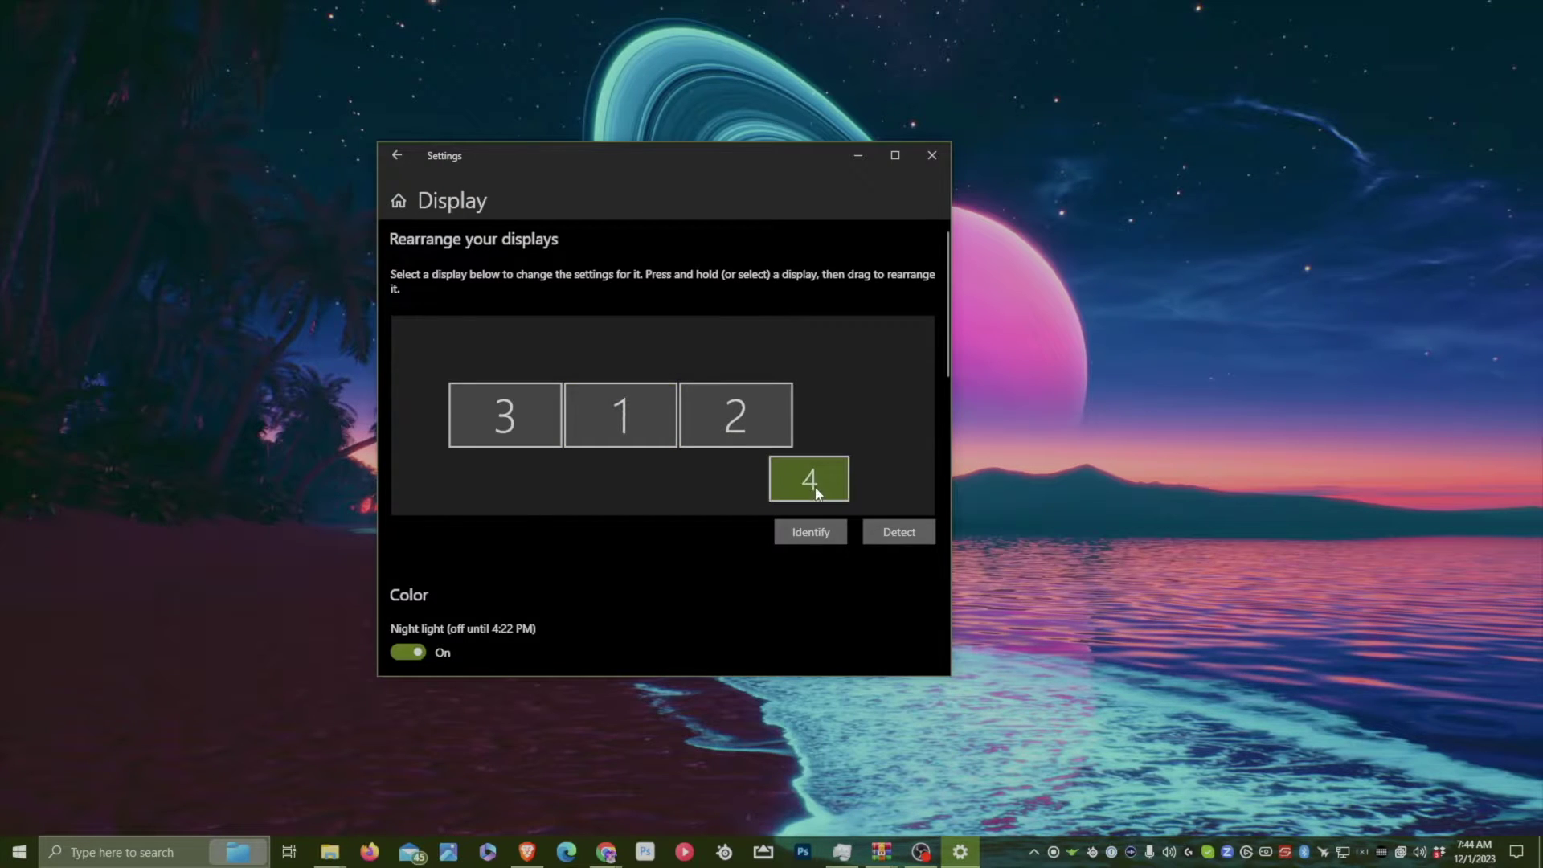
pyautogui.moveTo(752, 484); pyautogui.dragTo(756, 448)
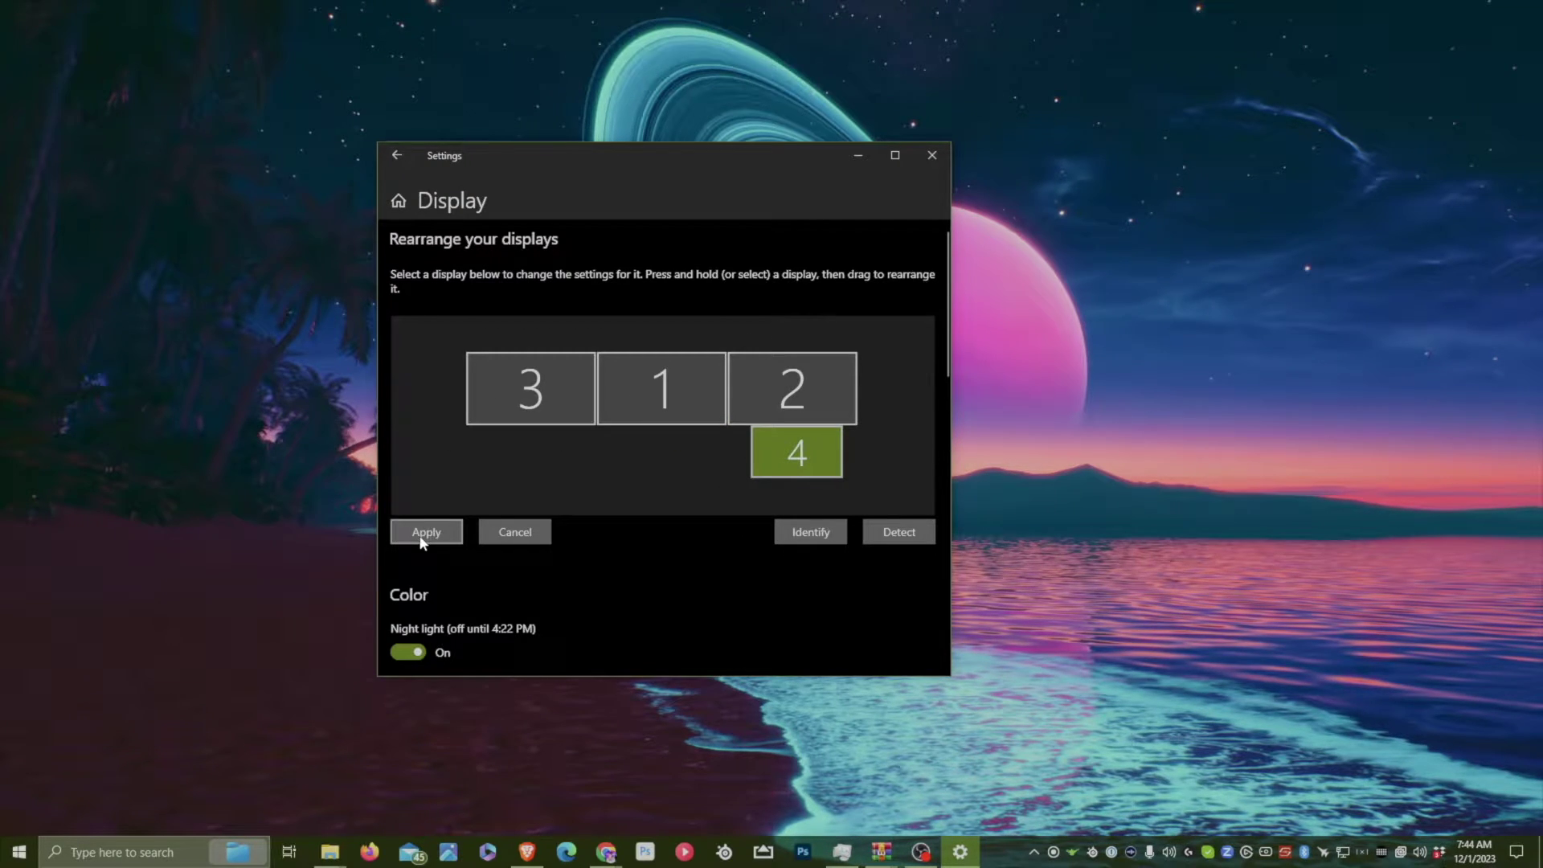